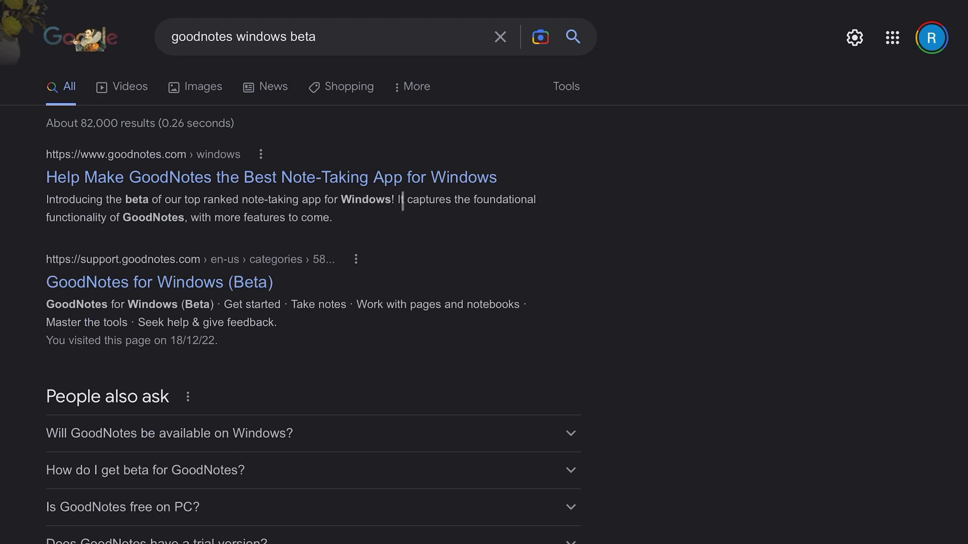
- Open the GoodNotes for Windows beta page and join the waitlist with a Microsoft account
left_click(403, 182)
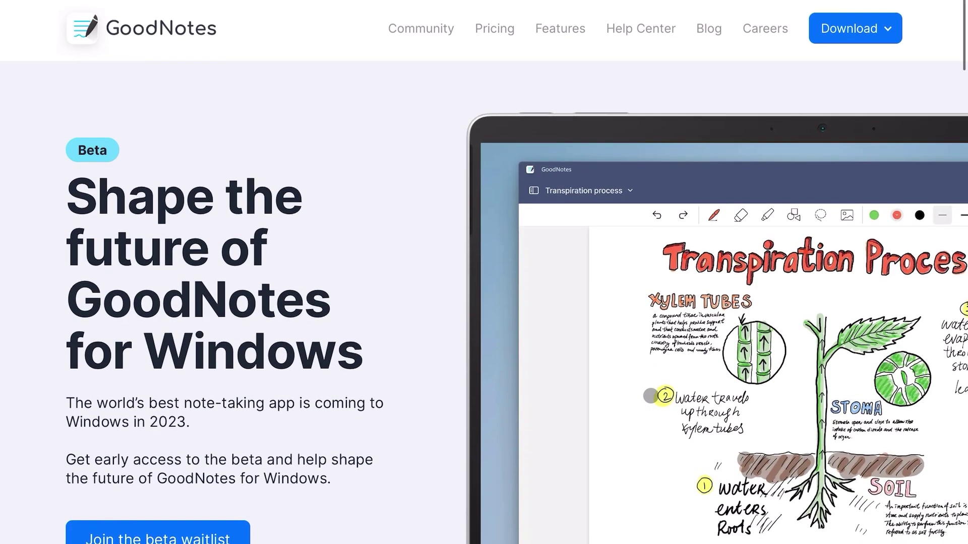
scroll(650, 396, "down", 3)
scroll(651, 394, "down", 1)
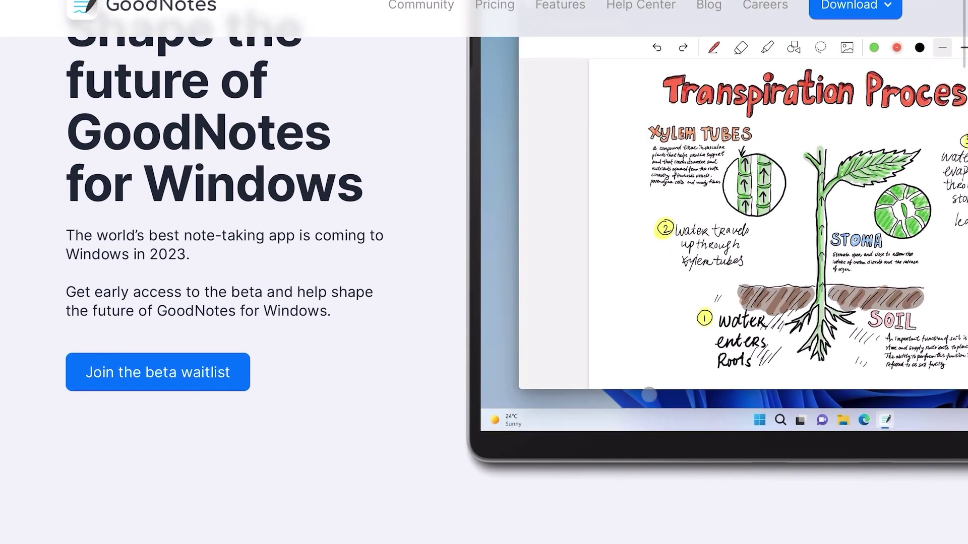
scroll(651, 394, "up", 1)
scroll(649, 394, "up", 1)
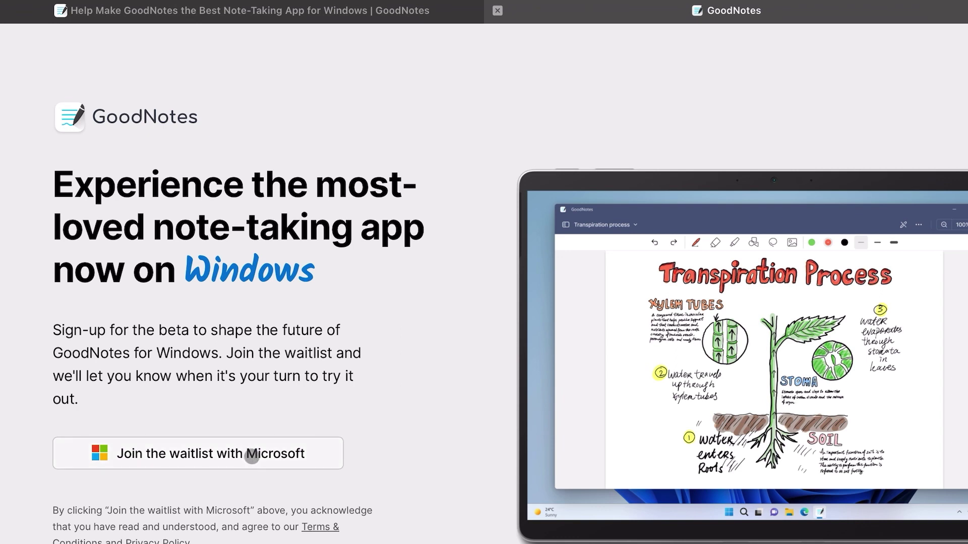
left_click(196, 453)
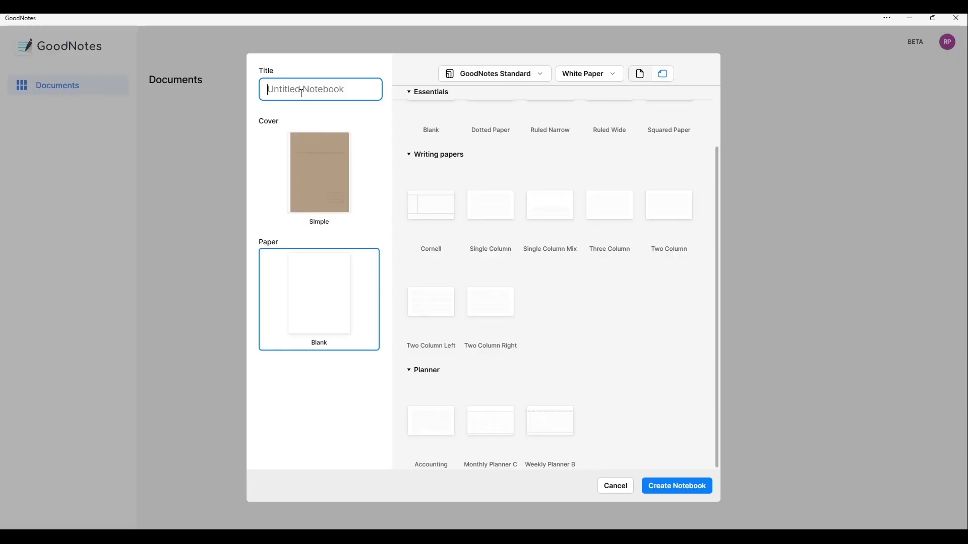
- Create 'First Note Book' with white paper, portrait orientation and the Squared Paper template
type("First Note Book")
left_click(575, 75)
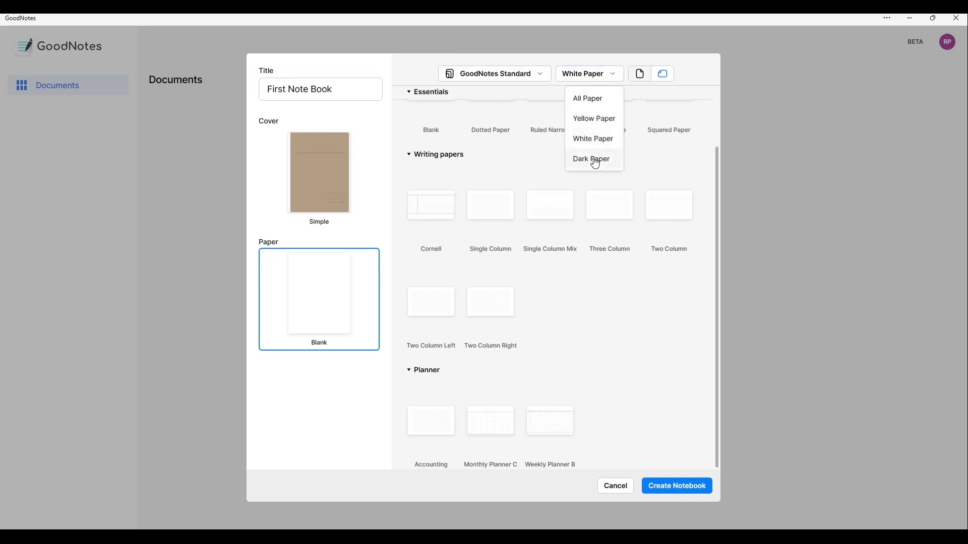
left_click(591, 76)
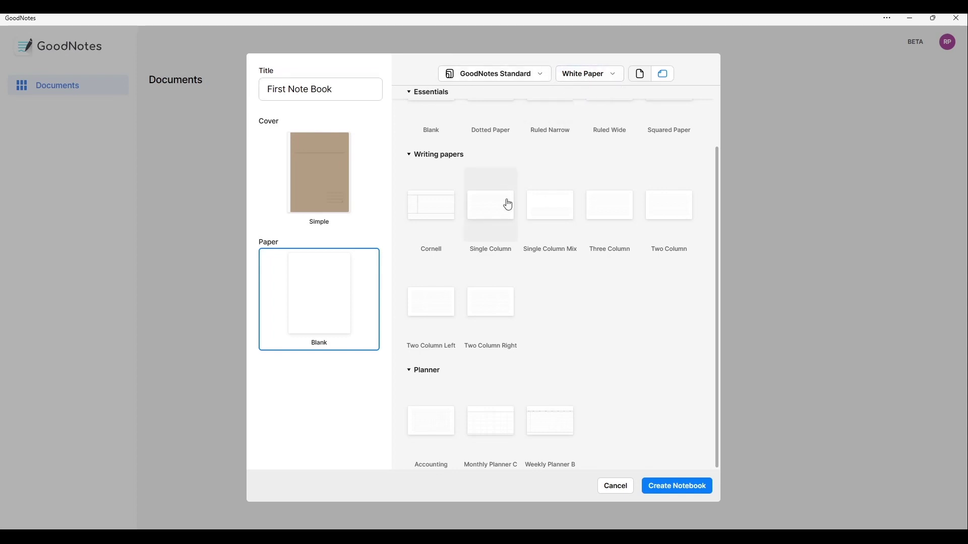
scroll(509, 205, "up", 3)
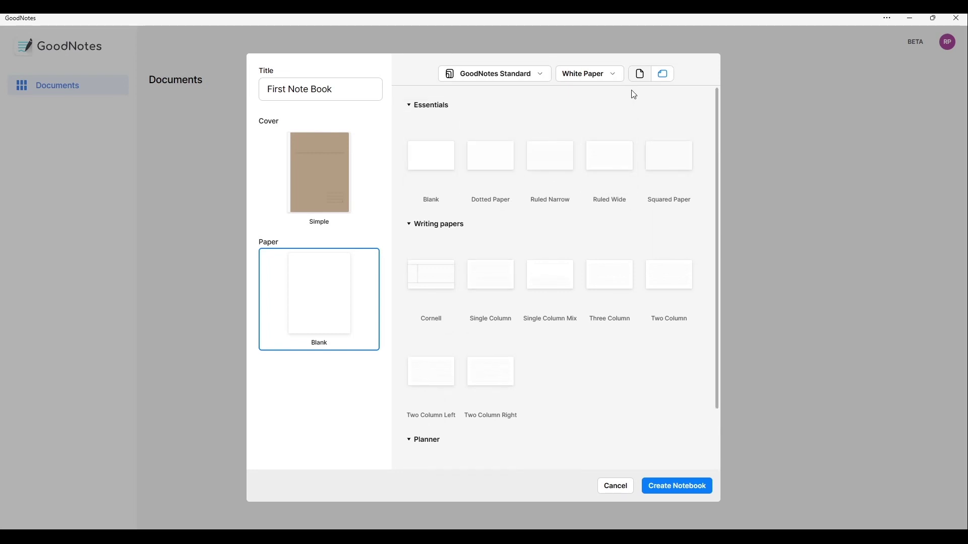
left_click(641, 76)
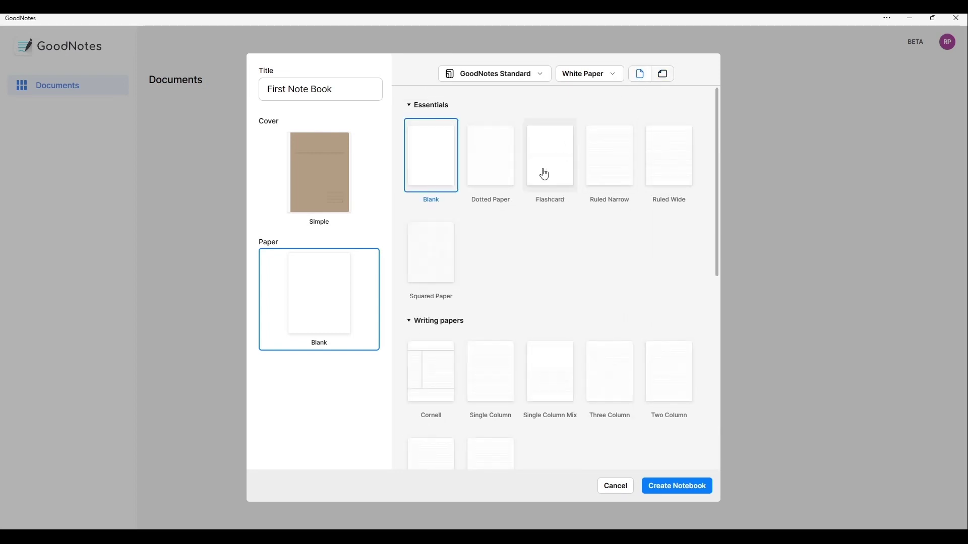
left_click(431, 252)
left_click(669, 486)
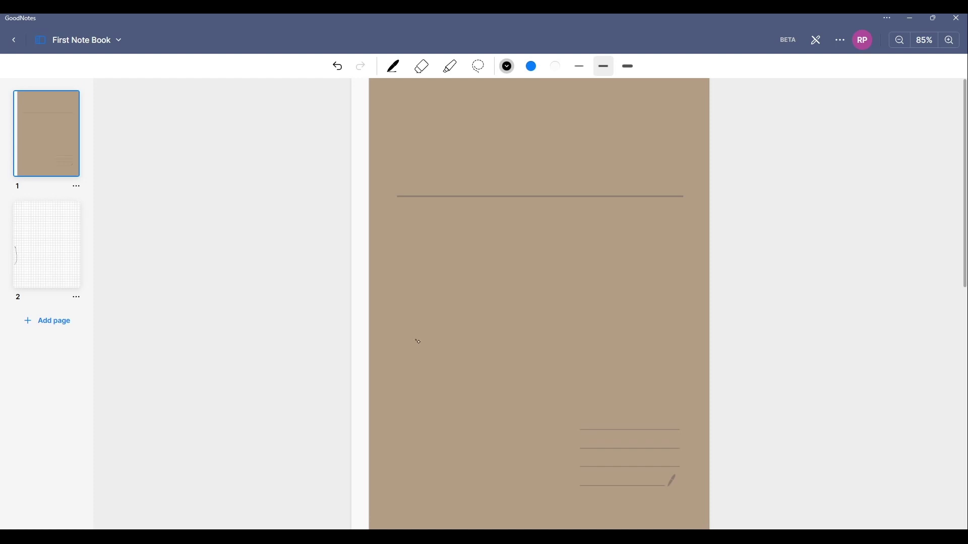
- Scribble a test stroke on the cover, then erase it with the Eraser
left_click_drag(426, 349, 422, 351)
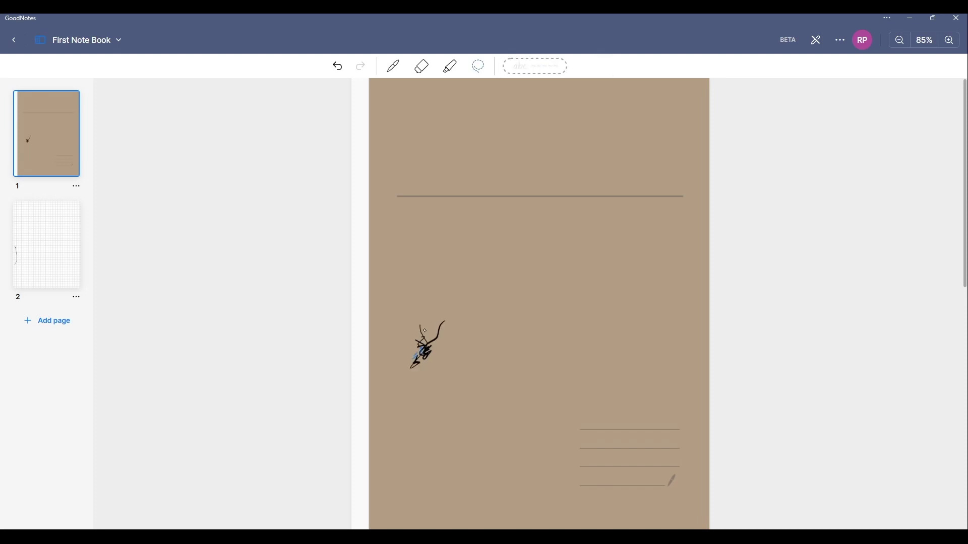
left_click(422, 66)
mouse_move(394, 292)
left_mouse_down()
mouse_move(409, 375)
mouse_move(445, 341)
left_mouse_up()
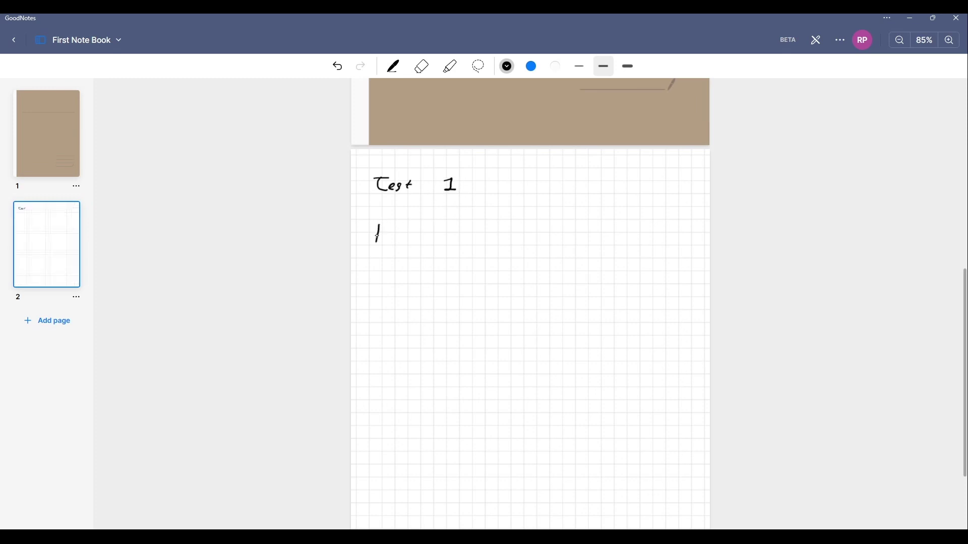
- Handwrite 'Test 1' and 'HAND WRITING TEST' on page 2 with the pen
left_click_drag(397, 239, 409, 229)
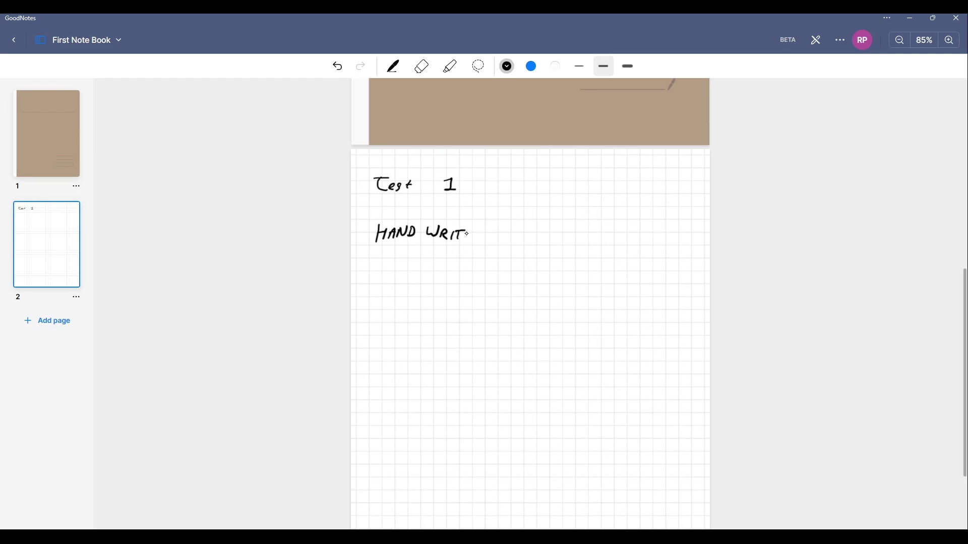
left_click_drag(472, 235, 547, 233)
left_click(531, 66)
- Pick white as the third pen colour and set the pen stroke width
left_click(531, 66)
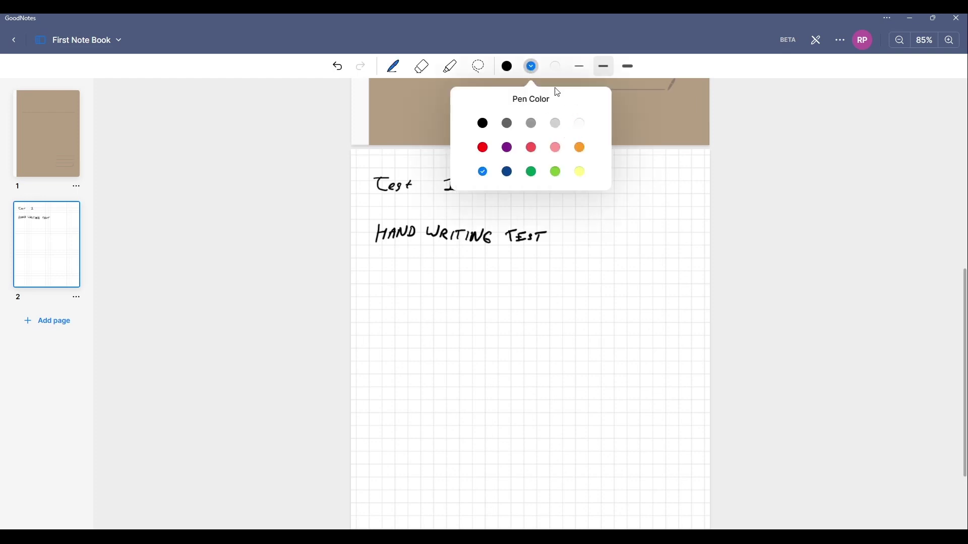
left_click(556, 67)
left_click(556, 67)
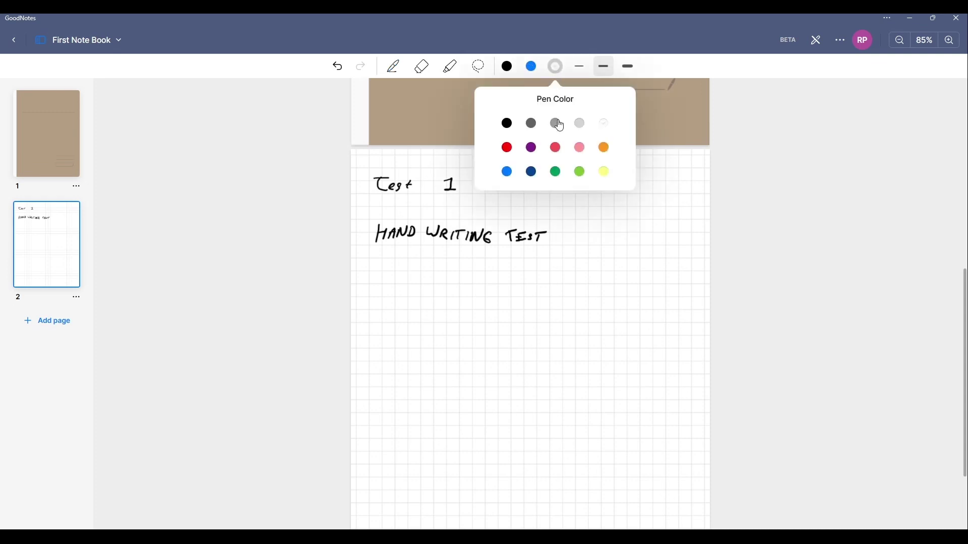
left_click(580, 68)
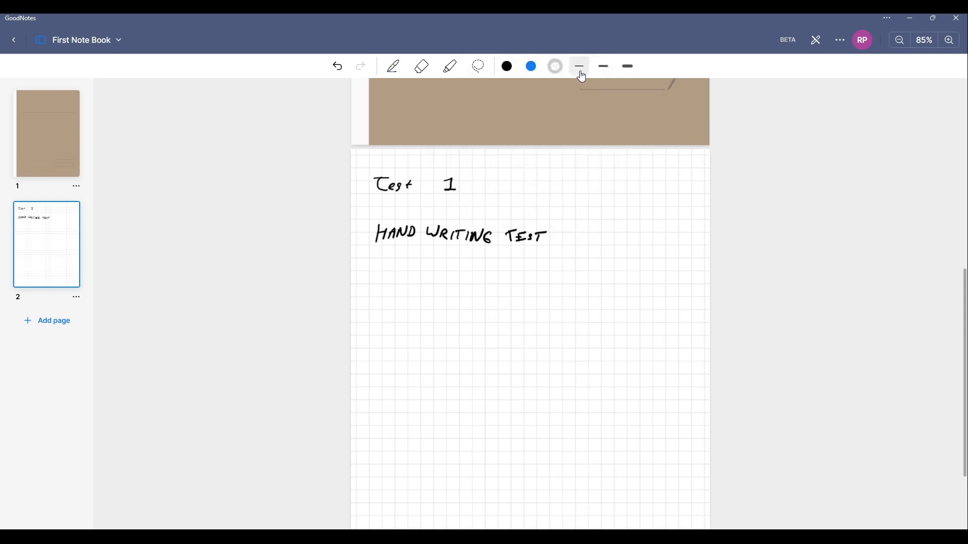
- Try the highlighter, eraser and pen, then open and dismiss the extra-options menu
left_click(450, 67)
left_click(429, 73)
left_click(393, 66)
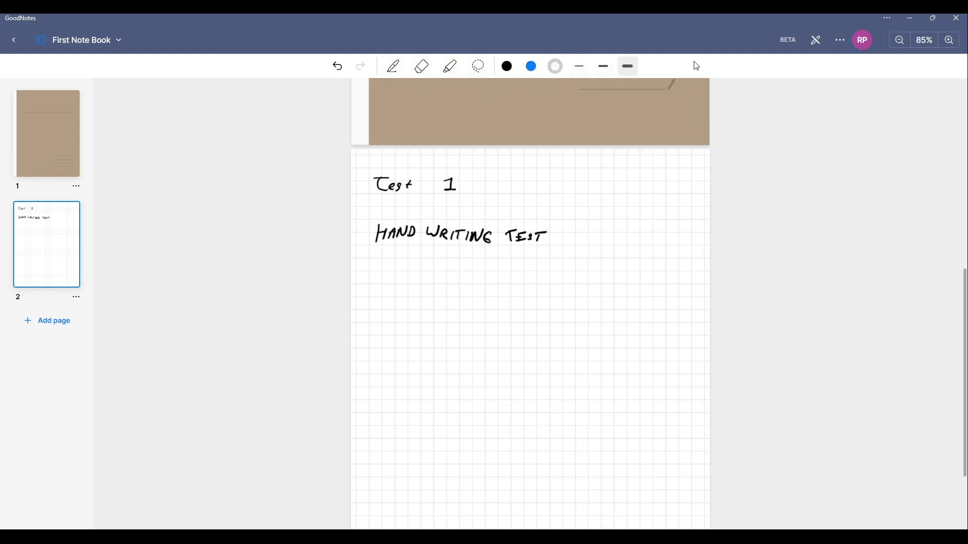
left_click(839, 40)
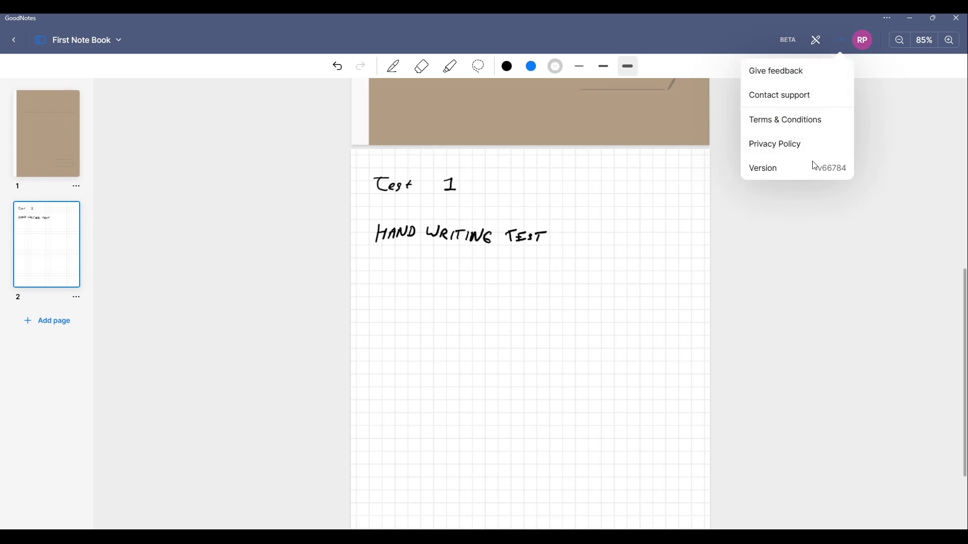
left_click(542, 232)
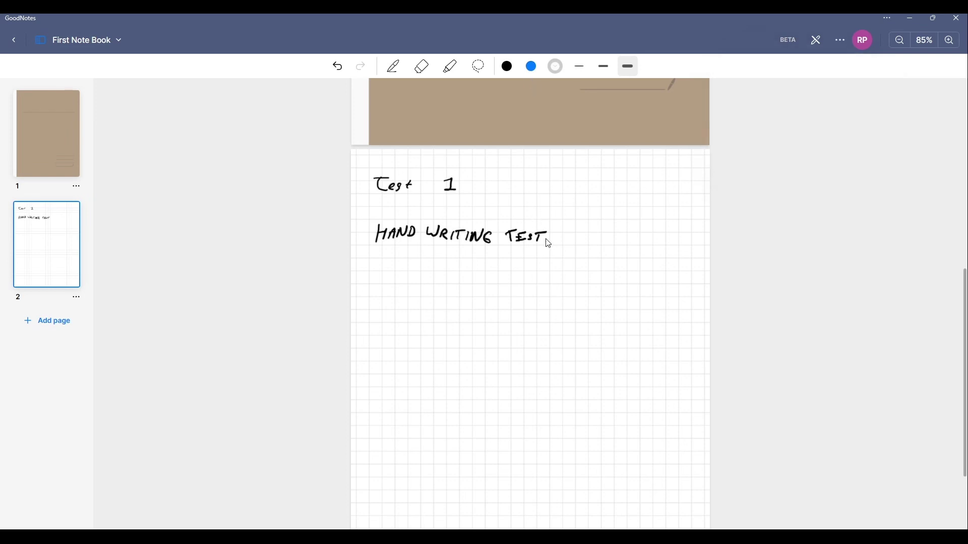
- Erase 'HAND WRITING TEST', then draw a double-underlined 'Test 2' and two squares with the pen
left_click(422, 66)
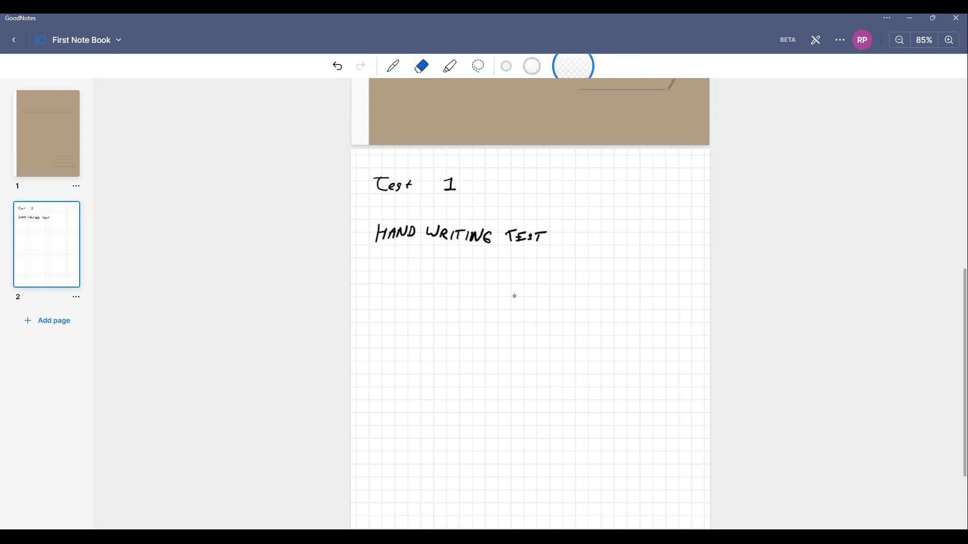
mouse_move(528, 237)
left_mouse_down()
mouse_move(546, 237)
mouse_move(501, 229)
mouse_move(395, 237)
mouse_move(412, 213)
mouse_move(389, 183)
mouse_move(452, 186)
mouse_move(456, 199)
left_mouse_up()
left_click(388, 67)
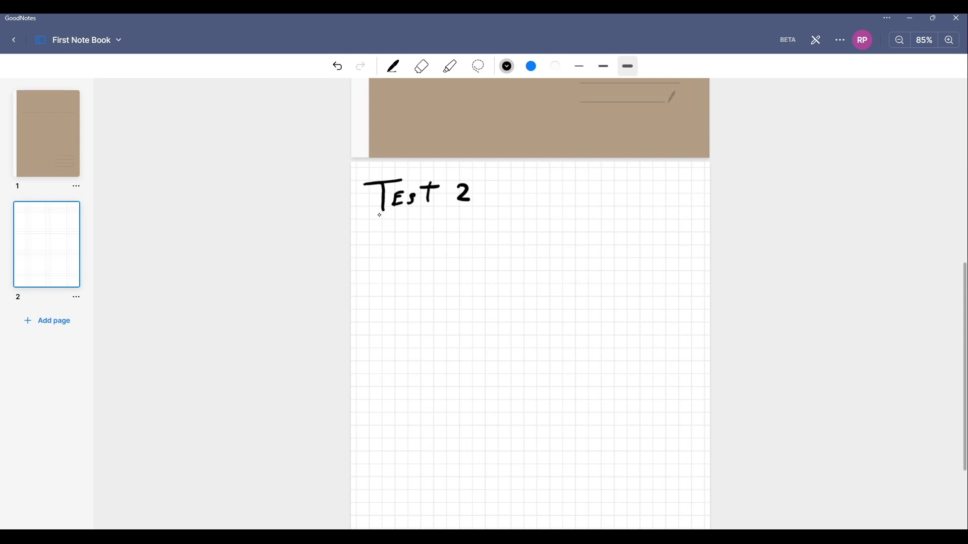
mouse_move(376, 218)
left_mouse_down()
mouse_move(455, 208)
mouse_move(446, 216)
left_mouse_up()
mouse_move(404, 245)
left_mouse_down()
mouse_move(424, 279)
mouse_move(441, 237)
mouse_move(404, 245)
left_mouse_up()
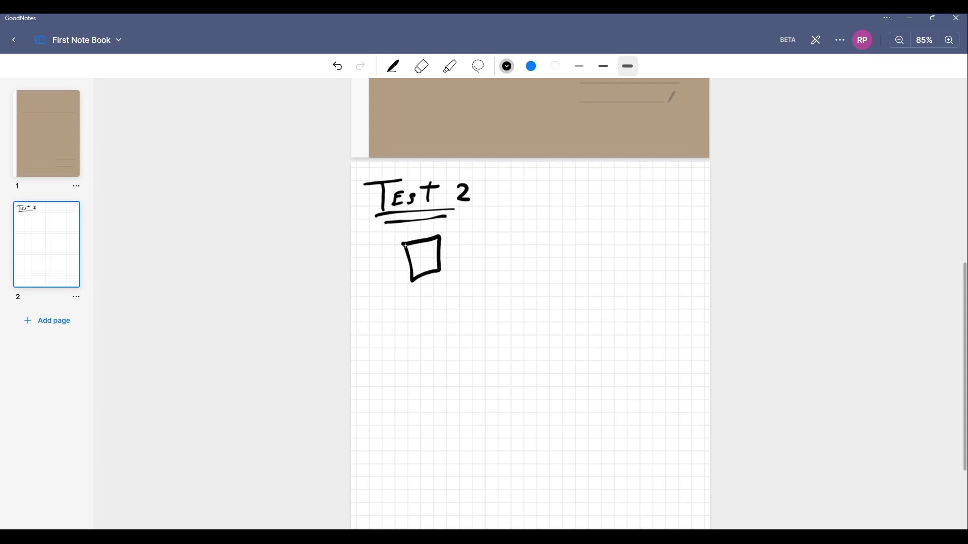
mouse_move(490, 204)
left_mouse_down()
mouse_move(492, 226)
mouse_move(522, 214)
mouse_move(490, 203)
left_mouse_up()
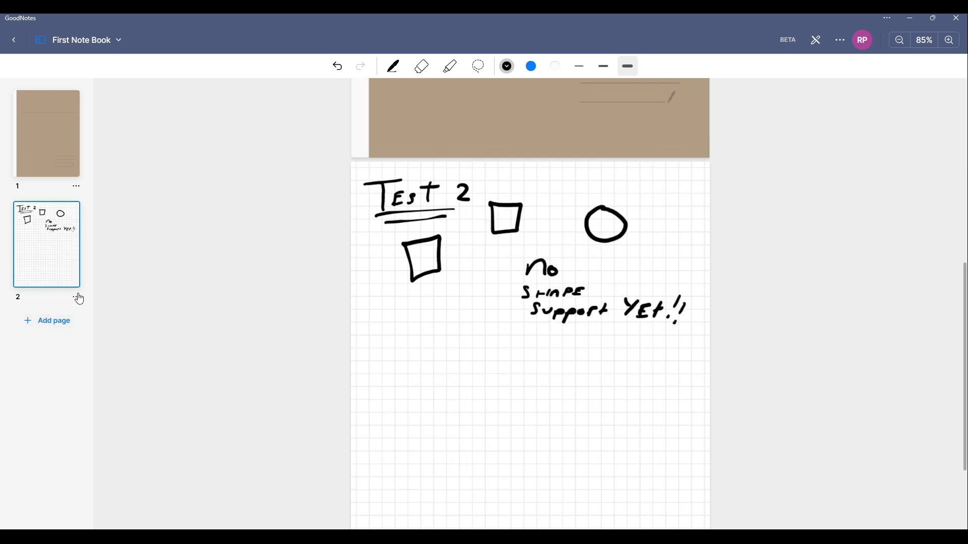
- Add a new blank page 3 after page 2 and open it
left_click(76, 297)
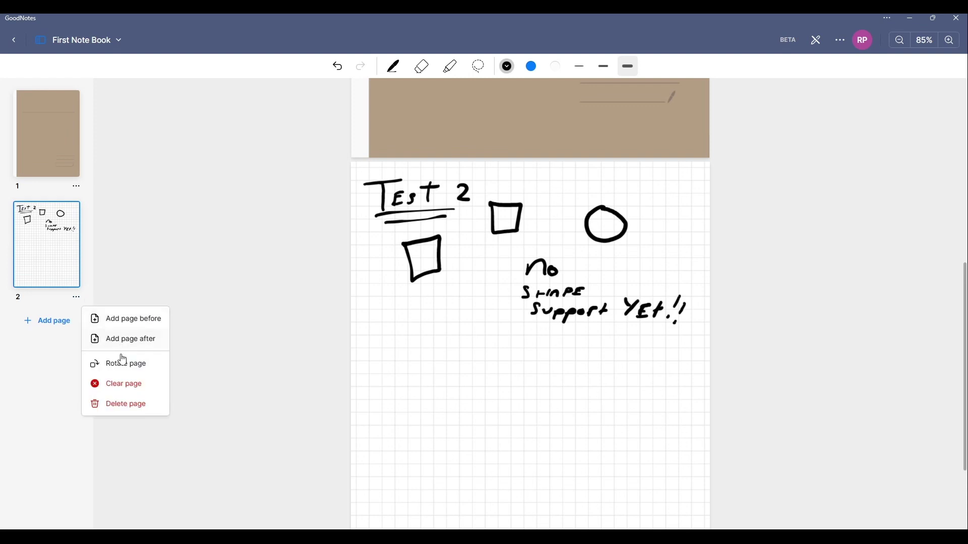
left_click(42, 324)
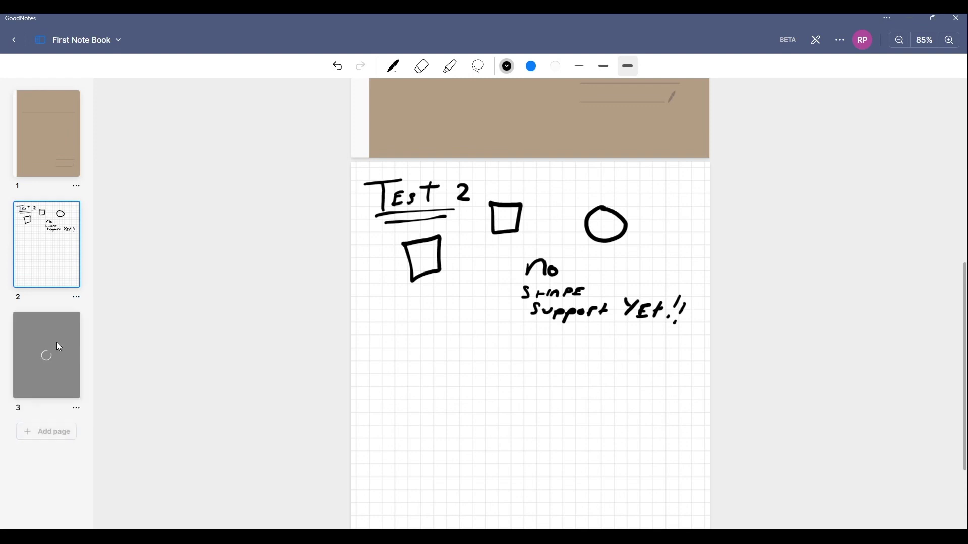
left_click(57, 345)
- Return to page 2 with the Test 2 shapes
left_click(42, 293)
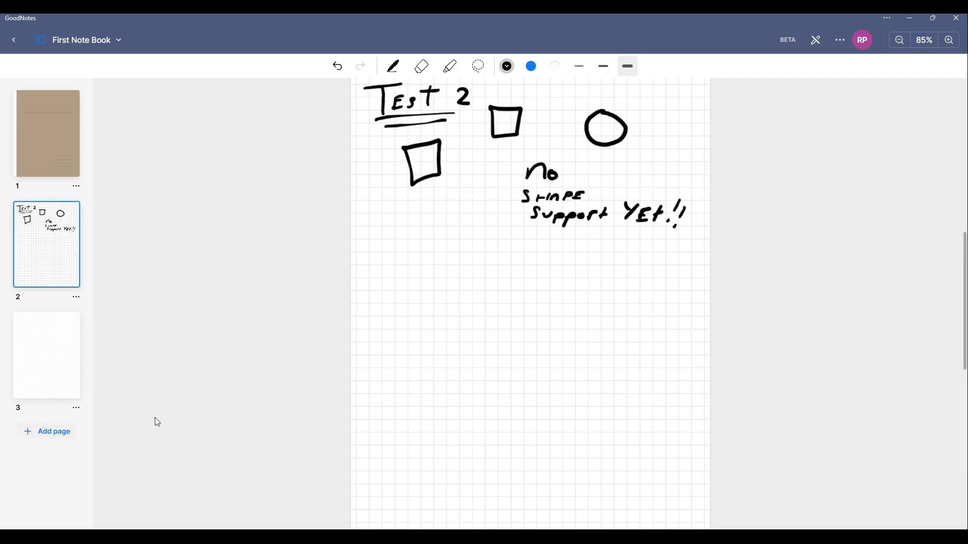
scroll(510, 236, "down", 10)
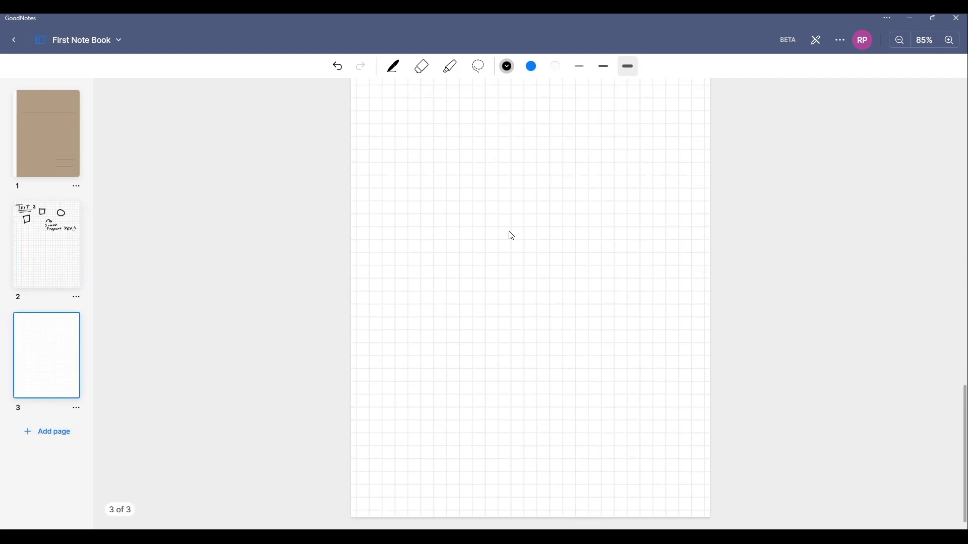
scroll(511, 236, "up", 10)
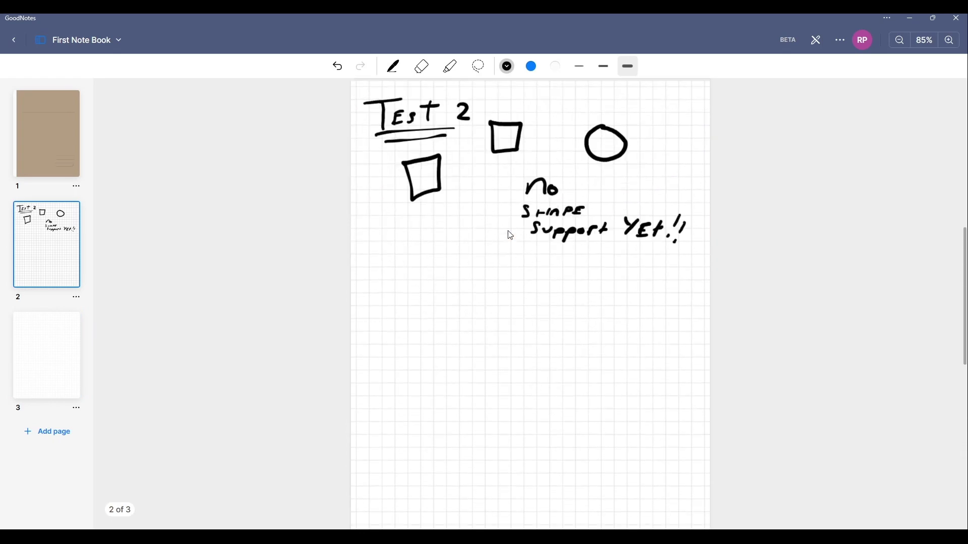
scroll(511, 236, "up", 2)
scroll(510, 235, "down", 5)
scroll(510, 235, "up", 5)
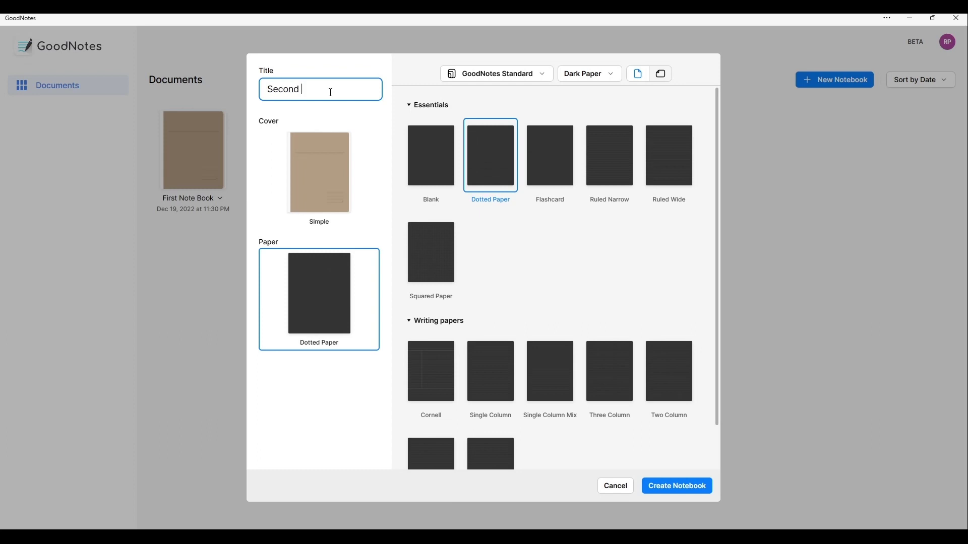
- Title the notebook 'Second Note Book' on dark Dotted Paper and create it
type("Note Book")
key("Return")
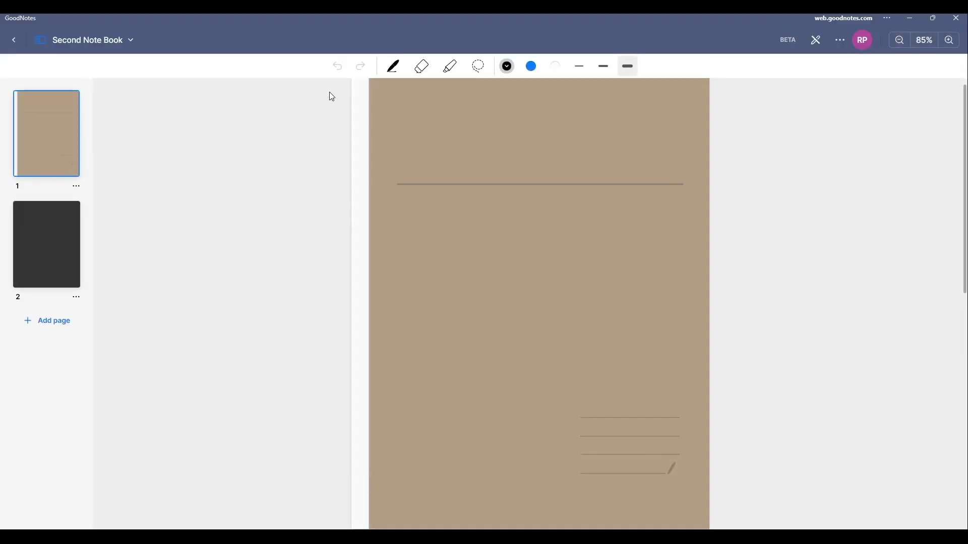
- Handwrite 'WRITING' and the question 'CAN you copy text?' on the dark page
scroll(467, 147, "down", 5)
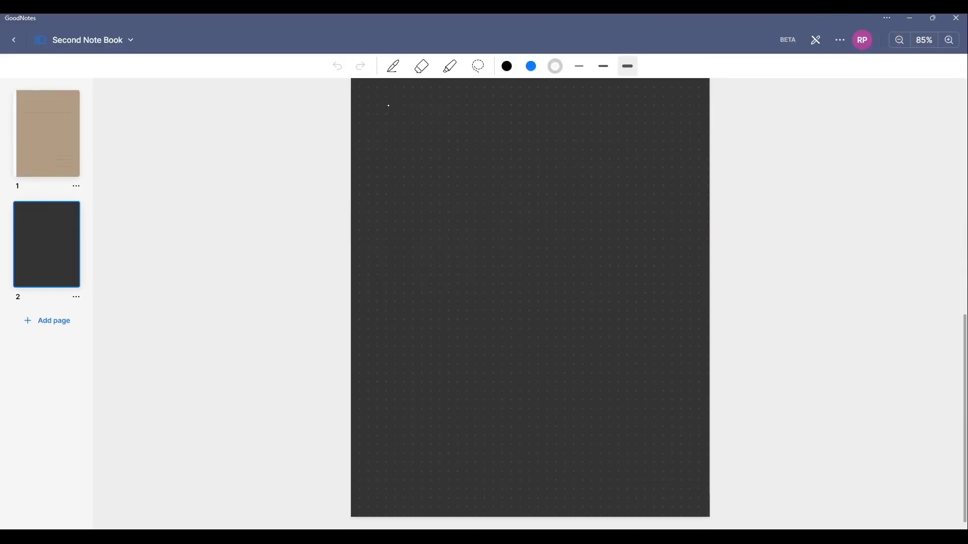
mouse_move(383, 105)
left_mouse_down()
mouse_move(403, 112)
mouse_move(406, 129)
mouse_move(442, 132)
left_mouse_up()
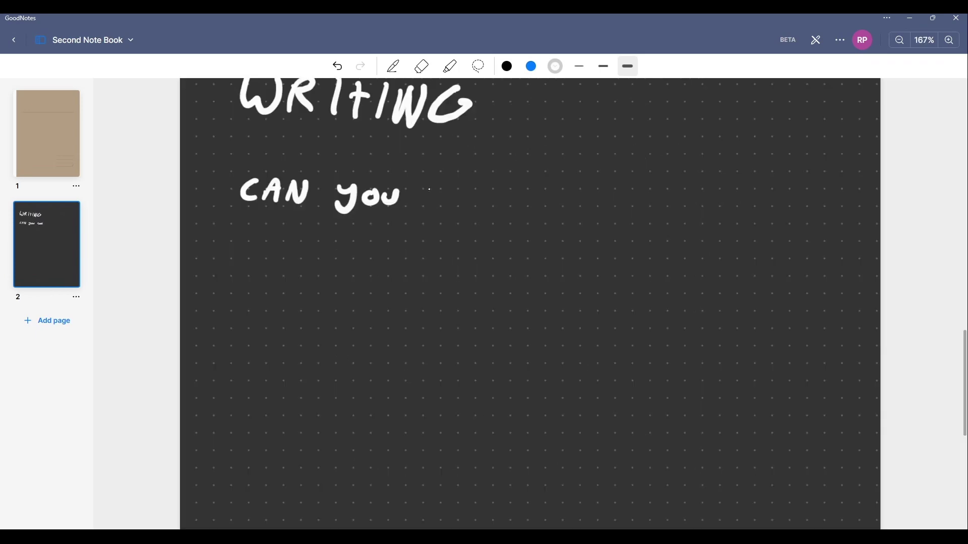
left_click_drag(438, 185, 436, 203)
left_click_drag(451, 190, 474, 201)
mouse_move(482, 190)
left_mouse_down()
mouse_move(492, 197)
mouse_move(482, 211)
left_mouse_up()
left_click_drag(519, 196, 574, 203)
left_click_drag(575, 194, 610, 197)
left_click_drag(603, 205, 605, 208)
- Lasso-select the handwritten 'CAN you copy text?' and cut it
left_click(479, 66)
mouse_move(263, 161)
left_mouse_down()
mouse_move(313, 252)
mouse_move(629, 208)
mouse_move(265, 160)
left_mouse_up()
left_click(372, 132)
left_click(353, 211)
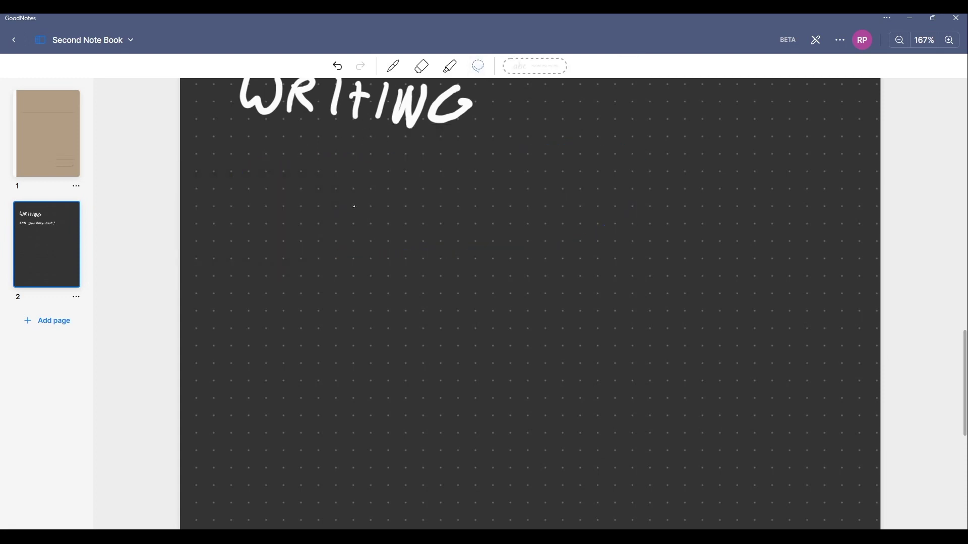
- Open an empty comment on the page and close it
left_click(356, 207)
left_click(361, 209)
left_click(386, 204)
- Paste the cut question back and move it lower and to the right
right_click(378, 208)
left_click(347, 197)
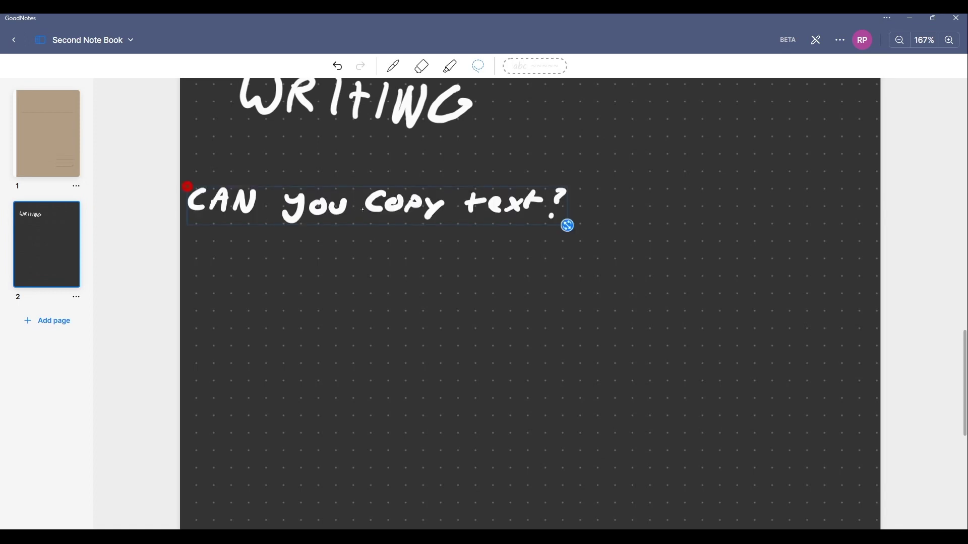
left_click_drag(363, 211, 463, 268)
left_click(425, 163)
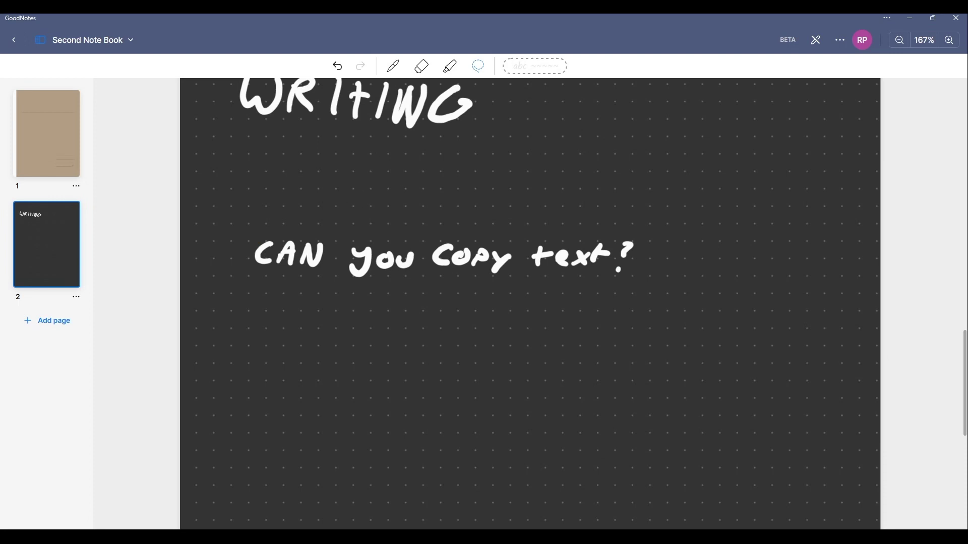
- Lasso the pasted question away and handwrite '← Preview of PAGE' in its place
left_click_drag(345, 185, 307, 220)
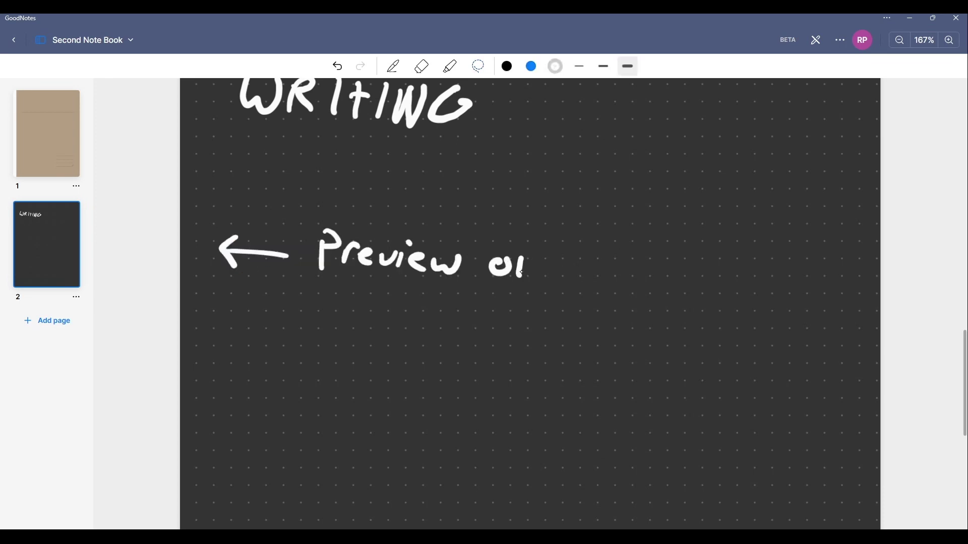
left_click_drag(523, 258, 535, 257)
mouse_move(519, 270)
left_mouse_down()
mouse_move(594, 257)
mouse_move(632, 277)
mouse_move(643, 259)
left_mouse_up()
left_click_drag(630, 270, 641, 269)
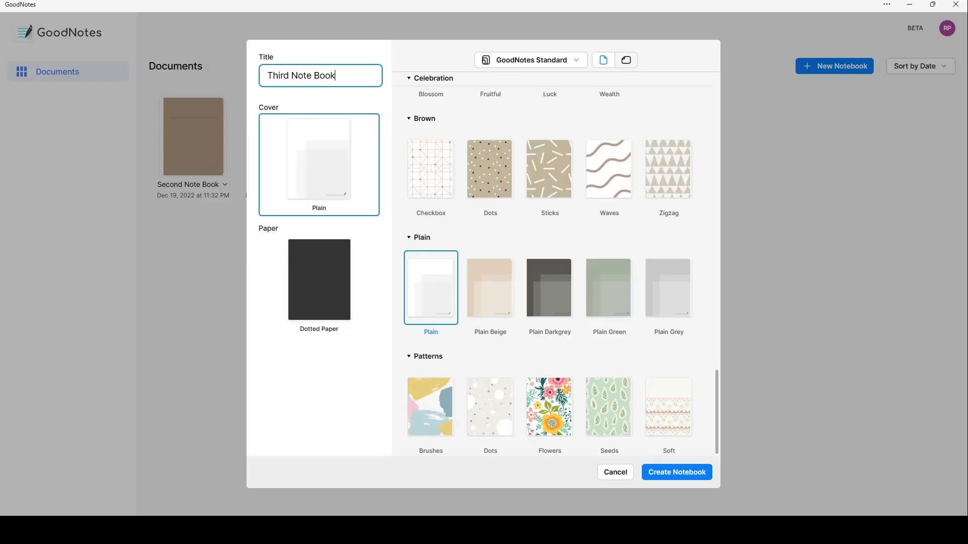
- Create 'Third Note Book' and start handwriting 'NoteBook 3' on its plain cover
key("Return")
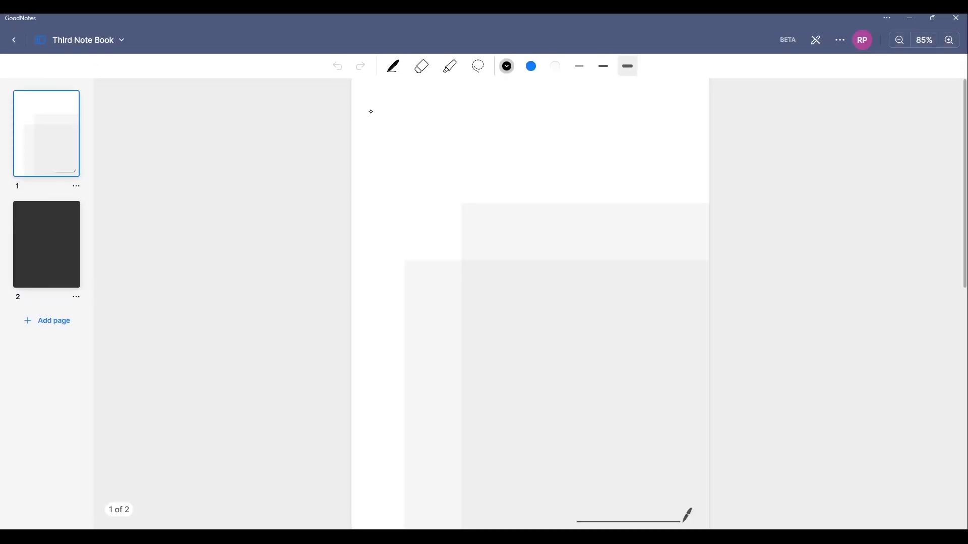
mouse_move(405, 97)
left_mouse_down()
mouse_move(399, 146)
mouse_move(428, 114)
left_mouse_up()
left_click_drag(437, 137, 437, 146)
mouse_move(449, 125)
left_mouse_down()
mouse_move(446, 150)
mouse_move(460, 134)
left_mouse_up()
mouse_move(460, 146)
left_mouse_down()
mouse_move(496, 129)
mouse_move(485, 151)
mouse_move(596, 136)
mouse_move(577, 149)
left_mouse_up()
- Finish the title, underline it twice and draw a long rectangle below
left_click_drag(414, 159, 583, 177)
left_click_drag(426, 182, 565, 177)
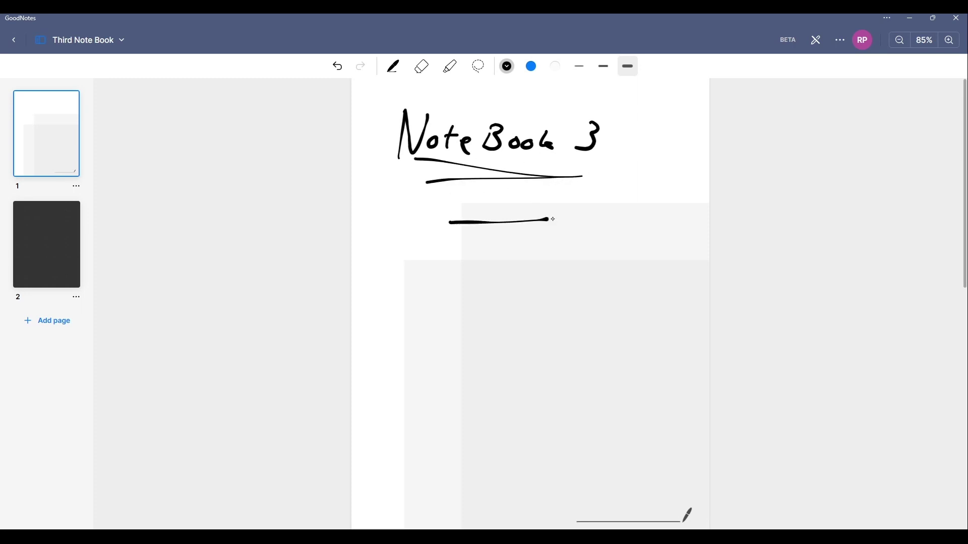
mouse_move(553, 219)
left_mouse_down()
mouse_move(444, 222)
mouse_move(448, 243)
mouse_move(536, 236)
left_mouse_up()
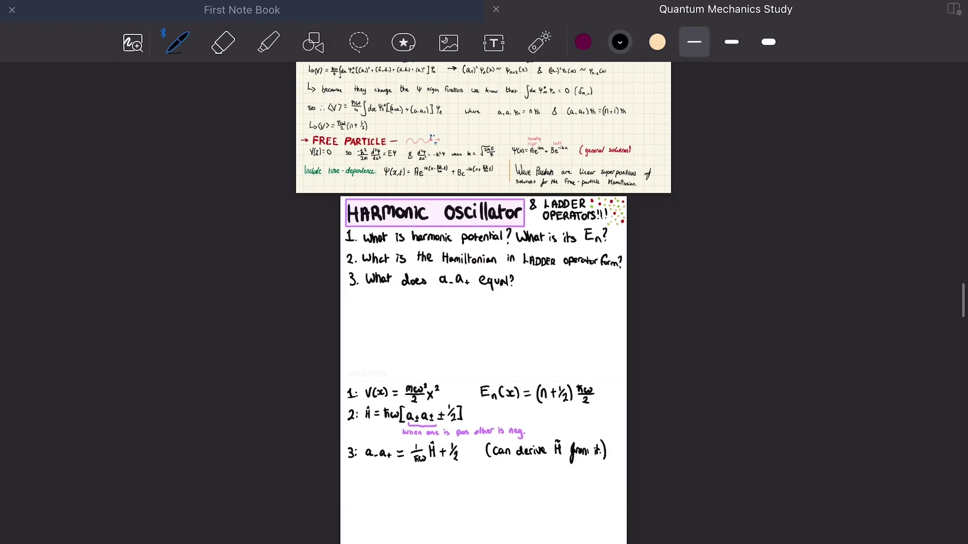
- Scroll through the Quantum Mechanics Study notebook to the Postulate 3 and Problem Set 1 page
scroll(483, 302, "up", 10)
scroll(483, 303, "down", 5)
scroll(483, 302, "down", 10)
scroll(483, 151, "up", 5)
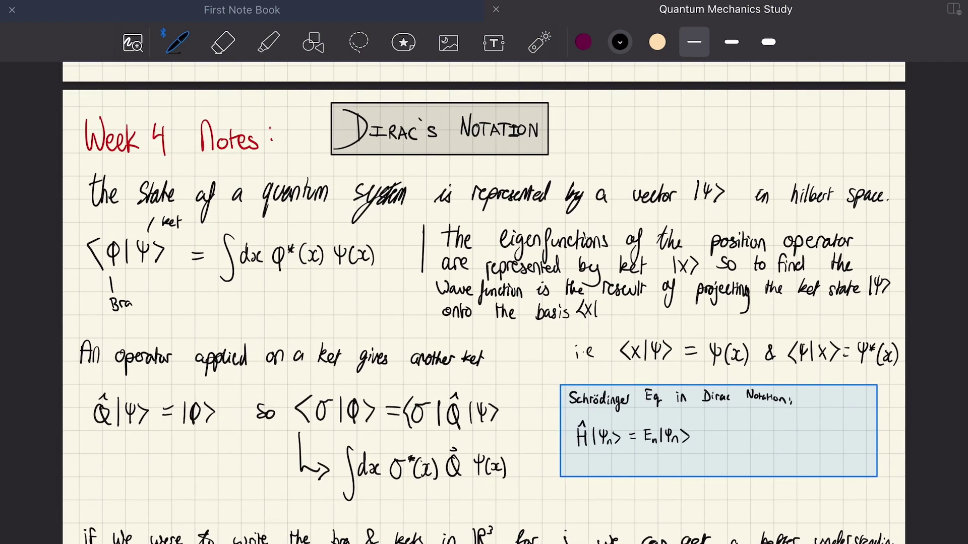
scroll(483, 302, "down", 15)
scroll(483, 303, "down", 15)
scroll(483, 302, "down", 5)
scroll(483, 303, "up", 15)
scroll(483, 303, "down", 3)
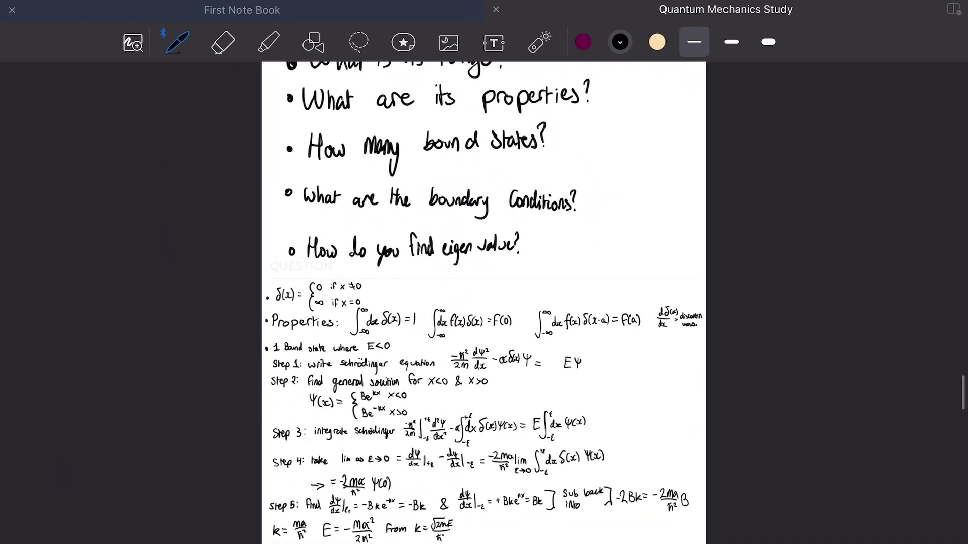
scroll(483, 303, "down", 10)
scroll(483, 303, "down", 15)
scroll(483, 302, "up", 20)
scroll(483, 303, "up", 20)
scroll(483, 303, "up", 20)
scroll(483, 302, "down", 3)
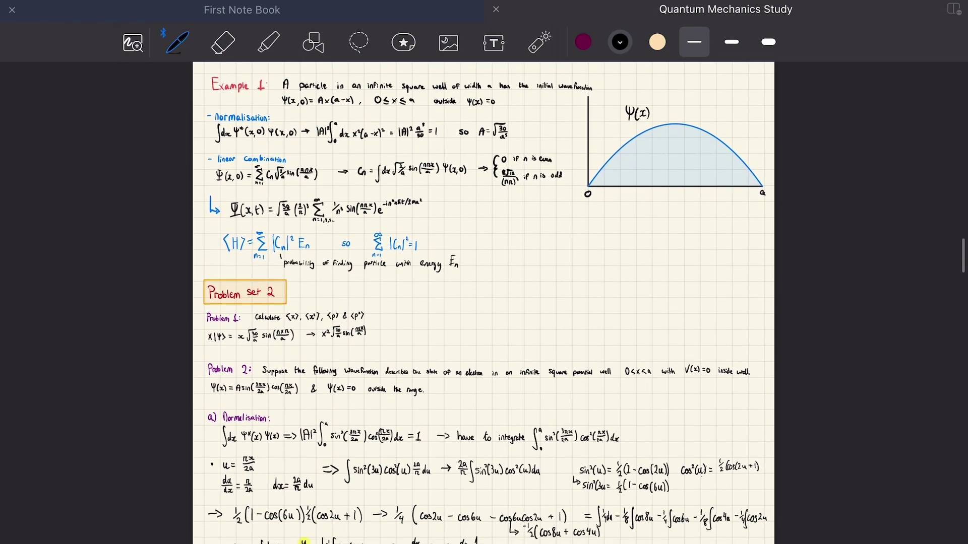
scroll(483, 302, "up", 15)
scroll(482, 302, "up", 20)
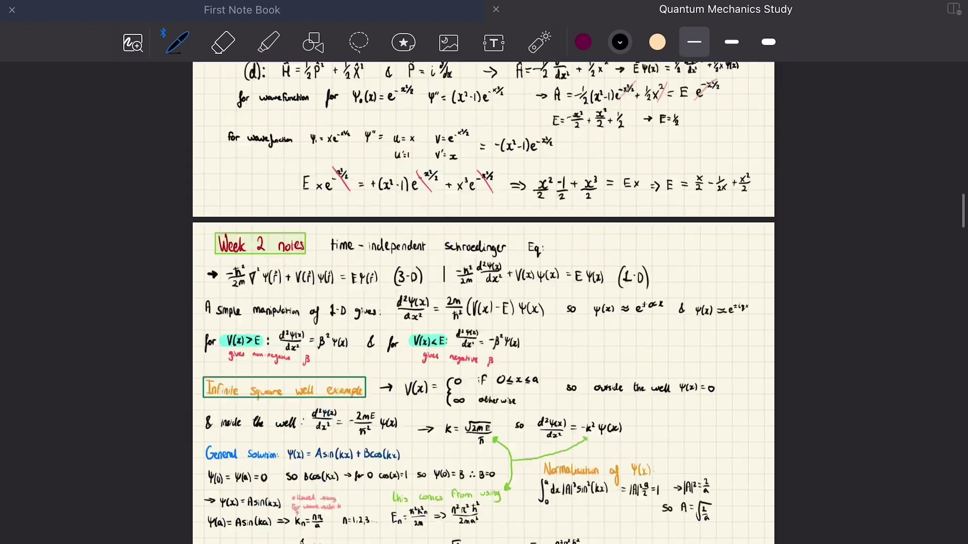
scroll(483, 302, "down", 20)
scroll(483, 303, "down", 2)
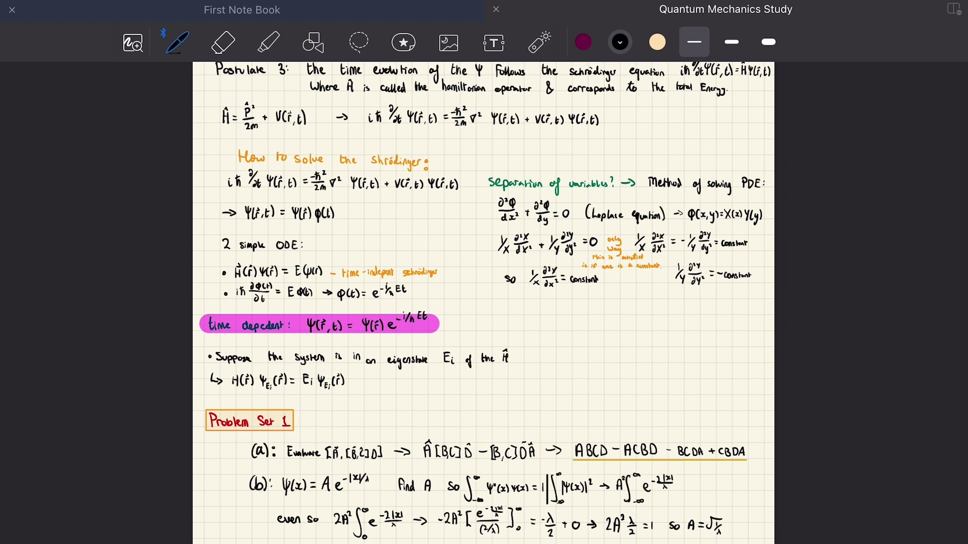
- Handwrite the heading SOME FEATURES I WOULD LIKE and the bullet HOLD DOWN TO SHAPE
left_click_drag(48, 98, 148, 141)
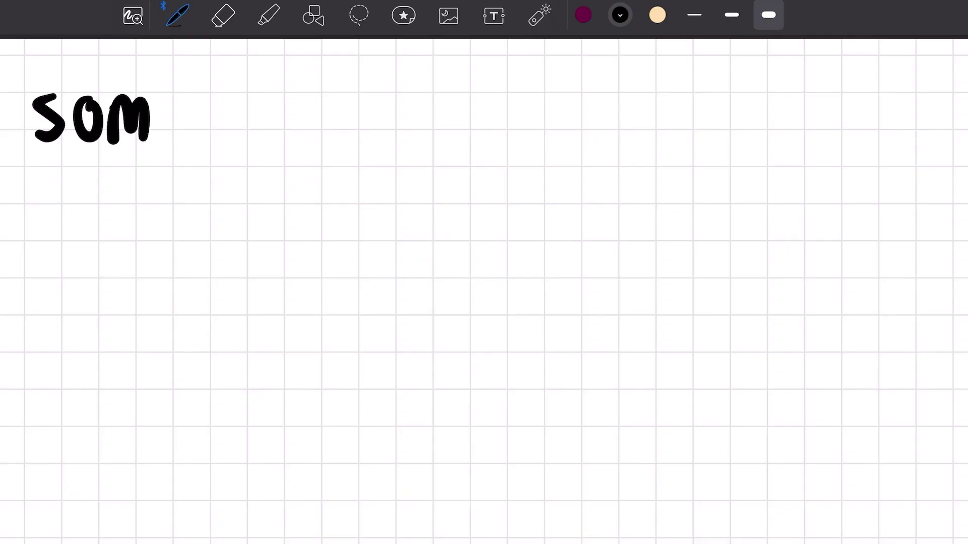
left_click_drag(164, 100, 191, 139)
mouse_move(252, 95)
left_mouse_down()
mouse_move(317, 139)
mouse_move(882, 108)
mouse_move(915, 134)
left_mouse_up()
left_click_drag(48, 222, 179, 221)
left_click_drag(209, 222, 628, 221)
- Switch the ink to blue and write the bullet IMPORT FILES
left_click(620, 15)
left_click_drag(44, 302, 86, 320)
mouse_move(86, 320)
left_mouse_down()
mouse_move(108, 320)
mouse_move(142, 282)
left_mouse_up()
mouse_move(166, 287)
left_mouse_down()
mouse_move(156, 317)
mouse_move(250, 282)
mouse_move(373, 282)
mouse_move(410, 302)
left_mouse_up()
- Switch back to black ink and write the cross-platform SYNC OPTION bullet
left_click(620, 15)
scroll(484, 303, "down", 5)
left_click(44, 252)
mouse_move(95, 229)
left_mouse_down()
mouse_move(154, 263)
mouse_move(456, 252)
mouse_move(474, 272)
left_mouse_up()
mouse_move(517, 232)
left_mouse_down()
mouse_move(572, 272)
mouse_move(703, 252)
mouse_move(812, 270)
left_mouse_up()
- Write a blue FLASHCARDS IMPROVED bullet below the list, then switch to the eraser
scroll(484, 302, "up", 2)
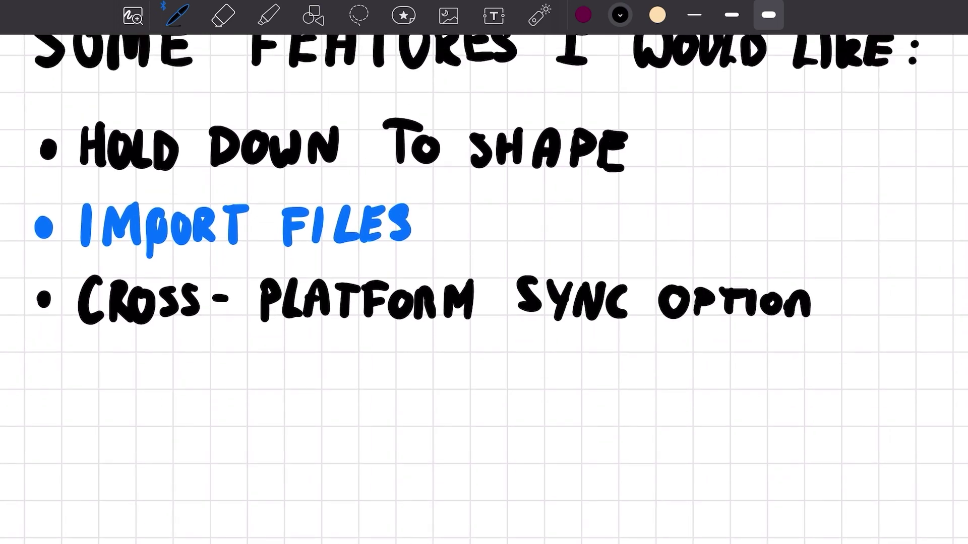
scroll(484, 288, "up", 2)
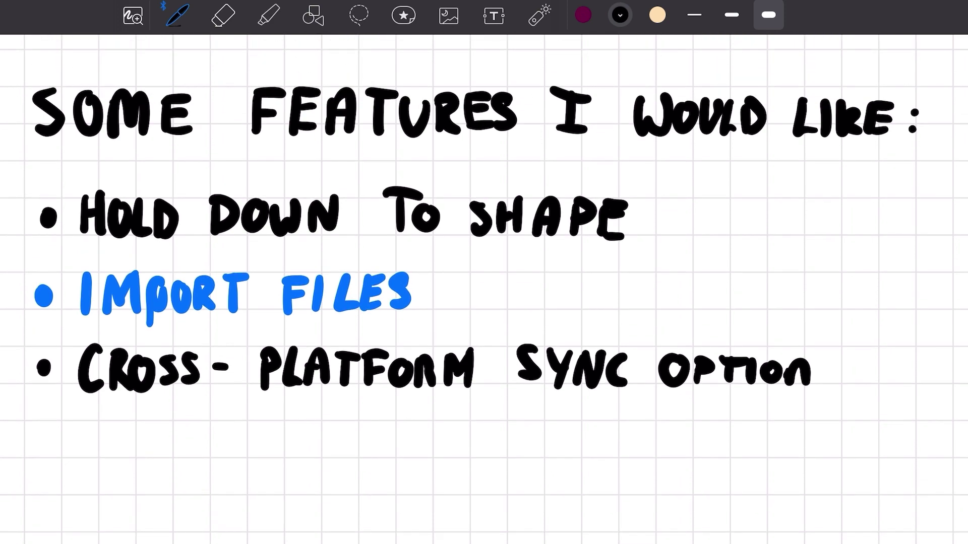
left_click(620, 15)
left_click(43, 445)
mouse_move(81, 426)
left_mouse_down()
mouse_move(103, 462)
mouse_move(181, 459)
left_mouse_up()
mouse_move(184, 423)
left_mouse_down()
mouse_move(269, 433)
mouse_move(325, 456)
left_mouse_up()
left_click_drag(373, 418, 431, 461)
mouse_move(434, 429)
left_mouse_down()
mouse_move(491, 458)
mouse_move(597, 456)
left_mouse_up()
mouse_move(643, 429)
left_mouse_down()
mouse_move(716, 454)
mouse_move(371, 429)
left_mouse_up()
left_click(223, 16)
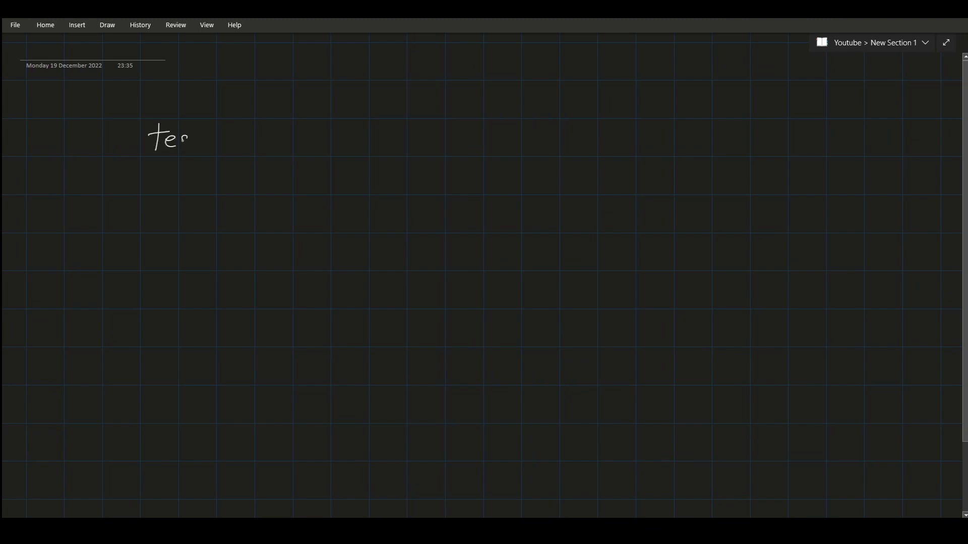
- Handwrite DRAWING below 'test' on the dark OneNote page, briefly showing and hiding the Draw tools
mouse_move(134, 200)
left_mouse_down()
mouse_move(135, 212)
mouse_move(196, 200)
mouse_move(215, 215)
mouse_move(209, 237)
left_mouse_up()
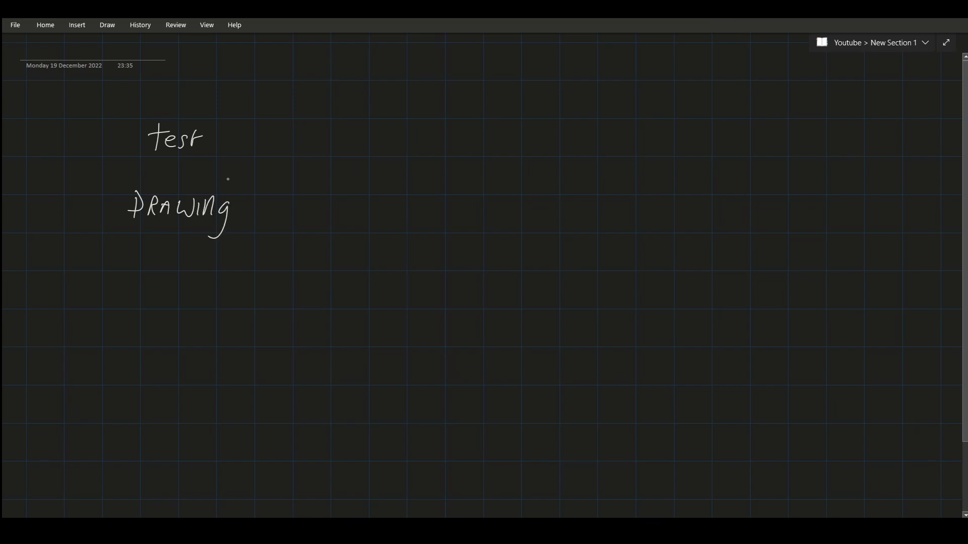
left_click(107, 27)
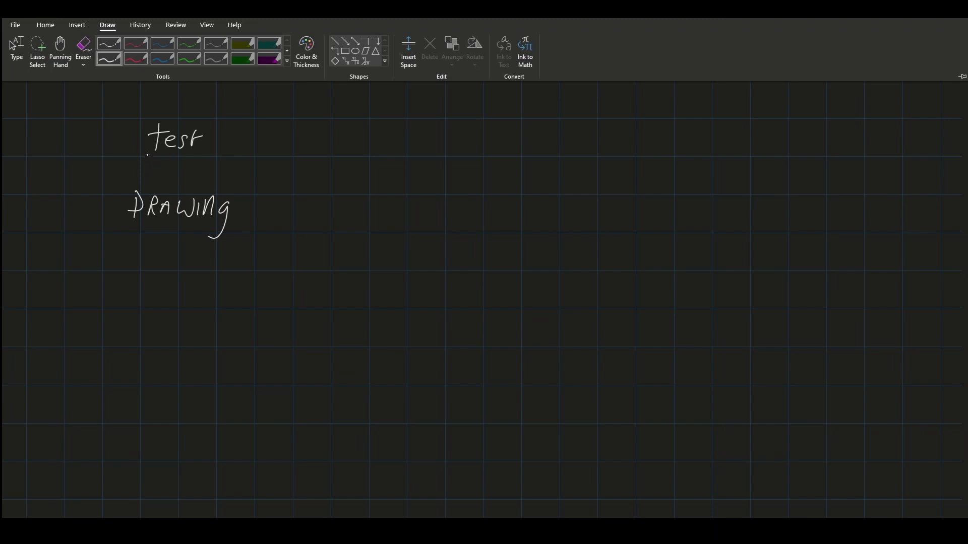
left_click(95, 224)
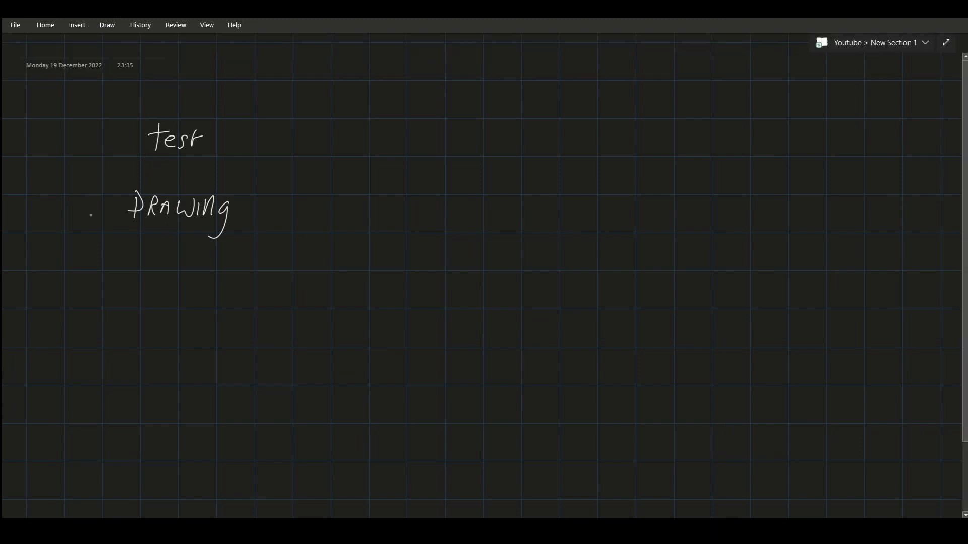
- Circle 'test' and 'DRAWING', sketch a rectangle to the right, and write 'Not great...'
mouse_move(156, 109)
left_mouse_down()
mouse_move(169, 262)
mouse_move(254, 188)
mouse_move(169, 112)
left_mouse_up()
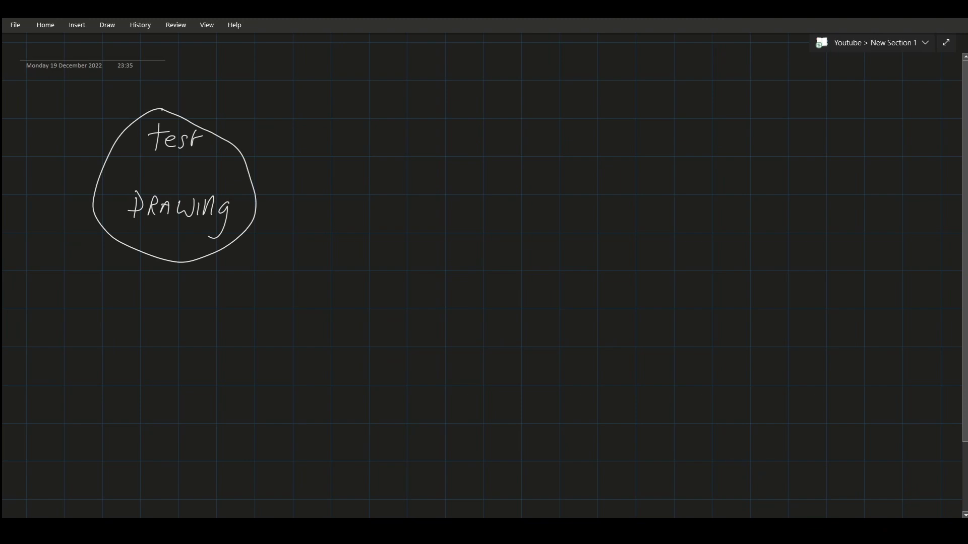
mouse_move(282, 118)
left_mouse_down()
mouse_move(344, 127)
mouse_move(333, 145)
mouse_move(280, 133)
left_mouse_up()
mouse_move(298, 203)
left_mouse_down()
mouse_move(312, 222)
mouse_move(333, 207)
mouse_move(345, 234)
mouse_move(420, 228)
left_mouse_up()
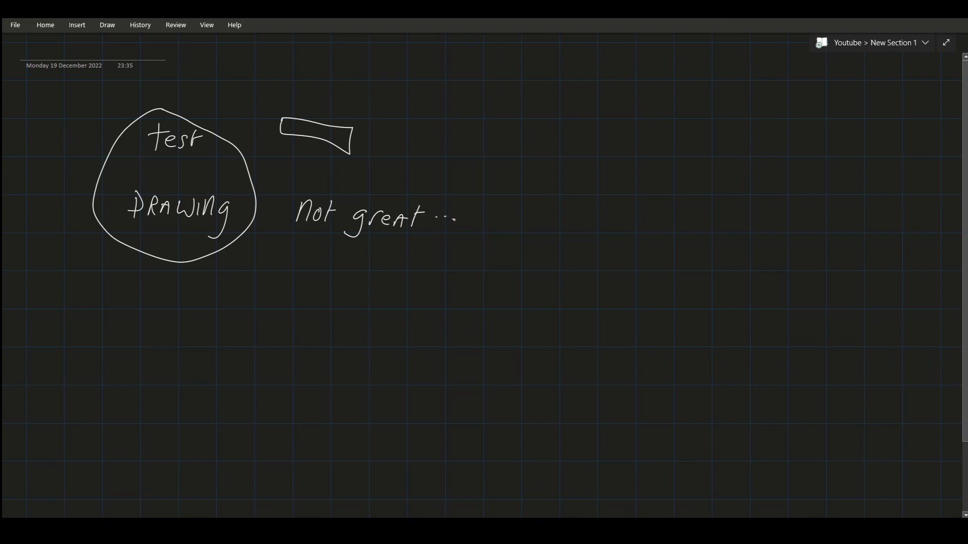